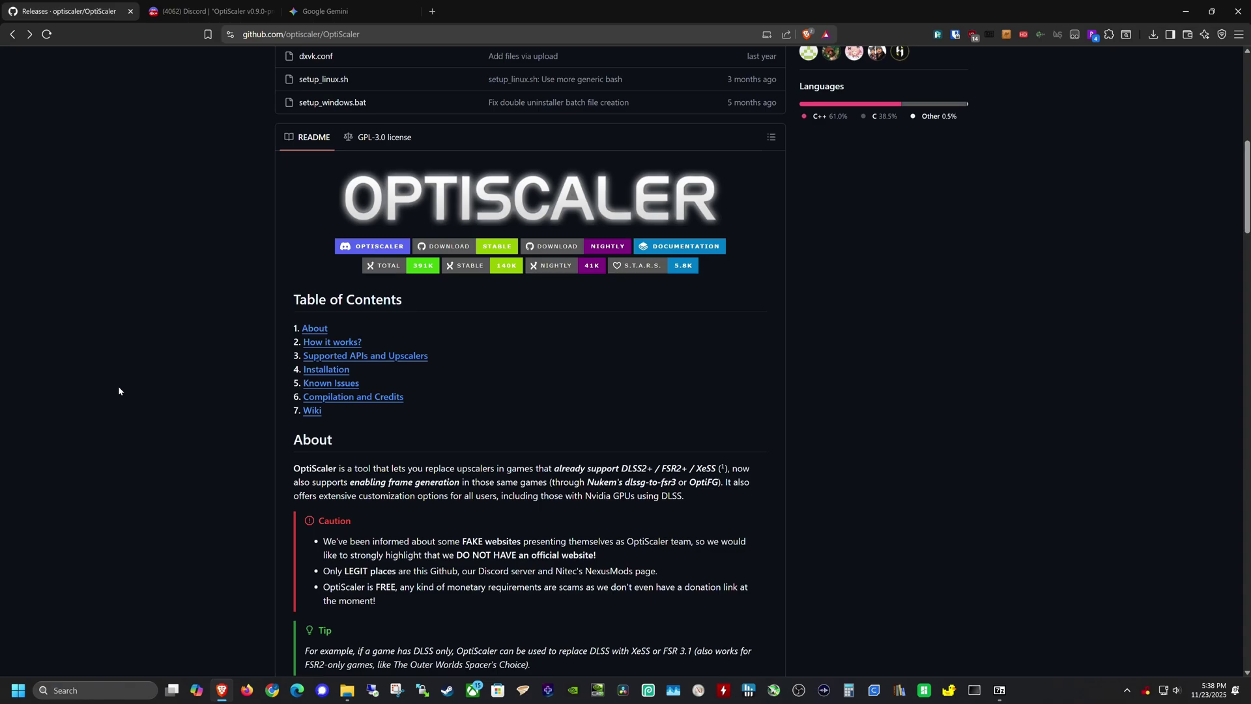
Scroll the README past the Table of Contents to the How it works upscaling and frame generation diagrams.
scroll(184, 409, down, 15)
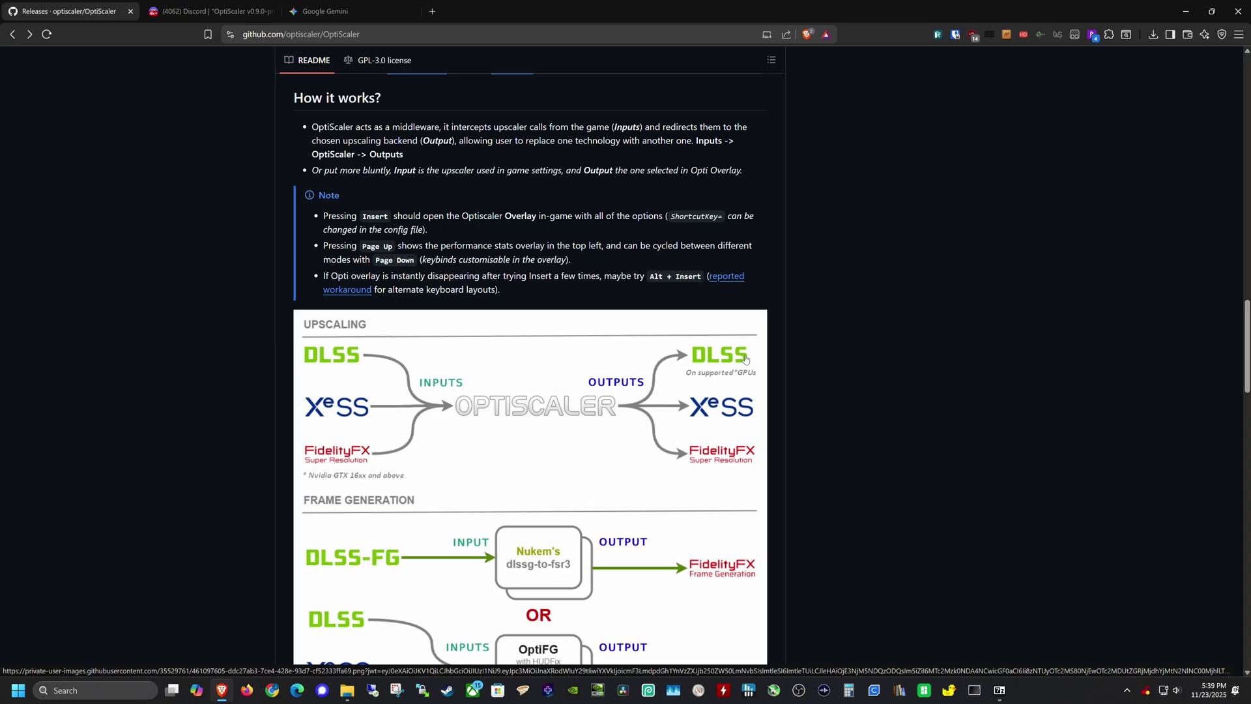
scroll(746, 359, down, 2)
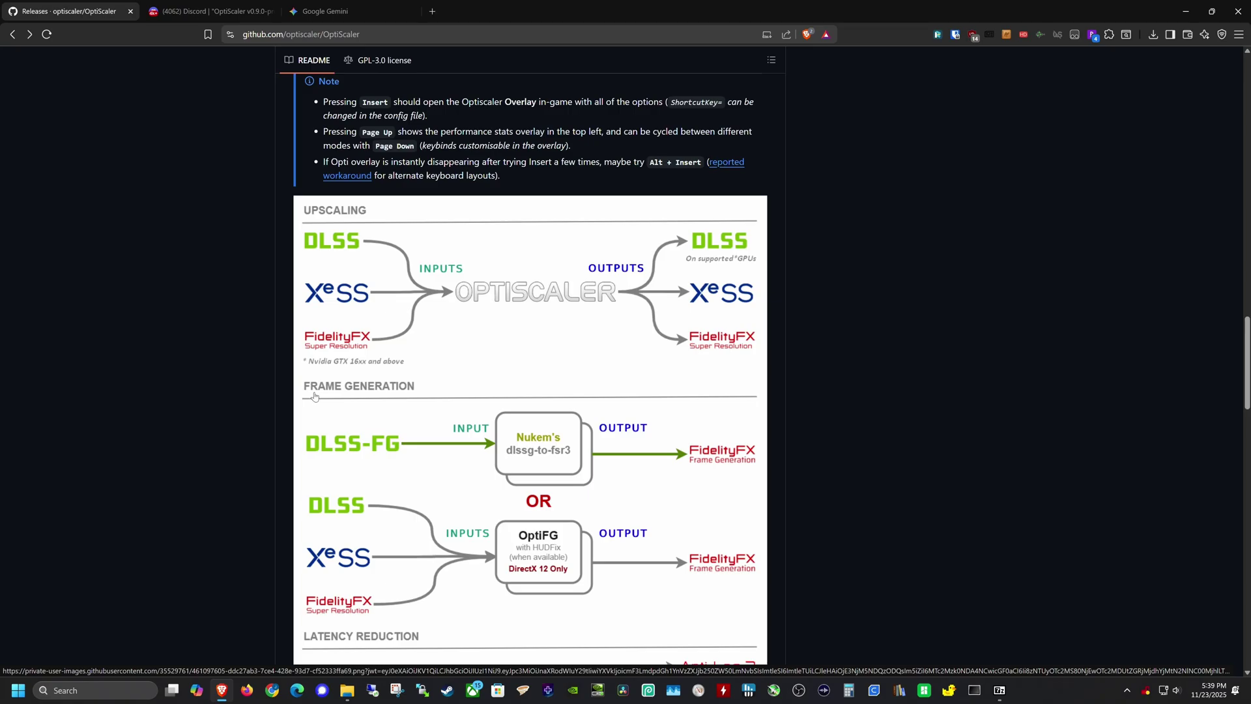
scroll(317, 398, down, 1)
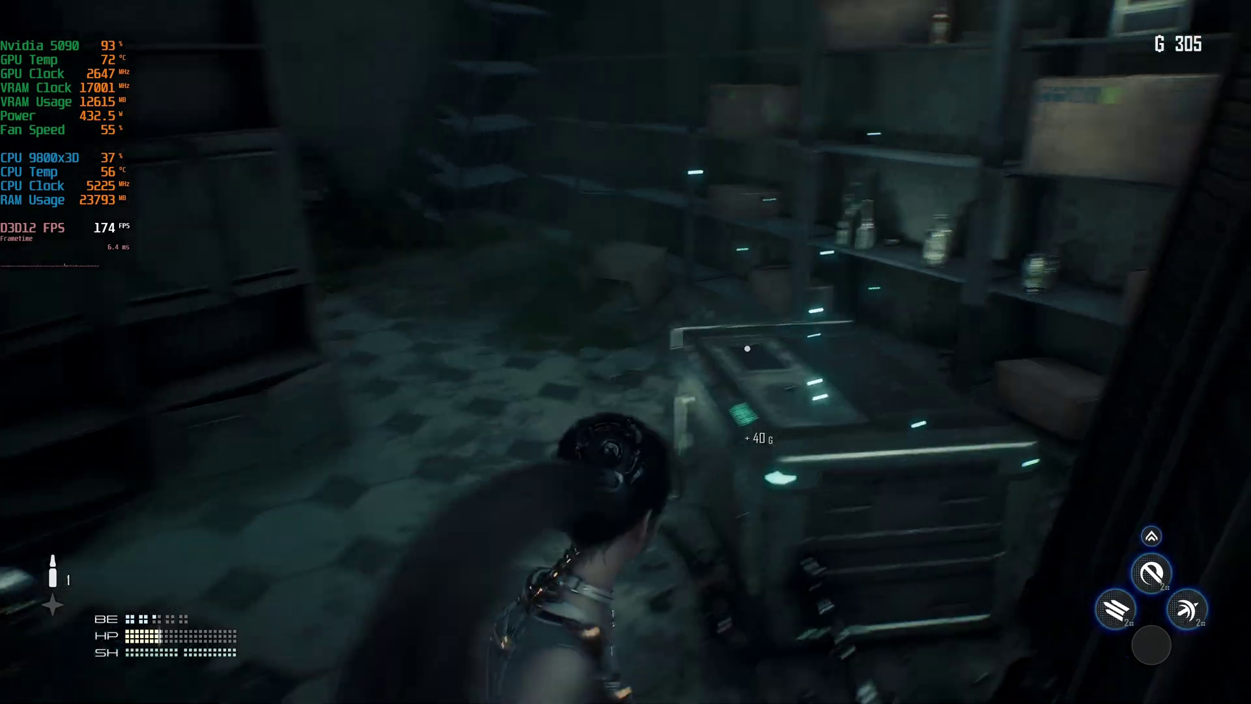
Run to the crate and open it with F, then attack the enemy three times and dodge its strike.
key(w)
key(f)
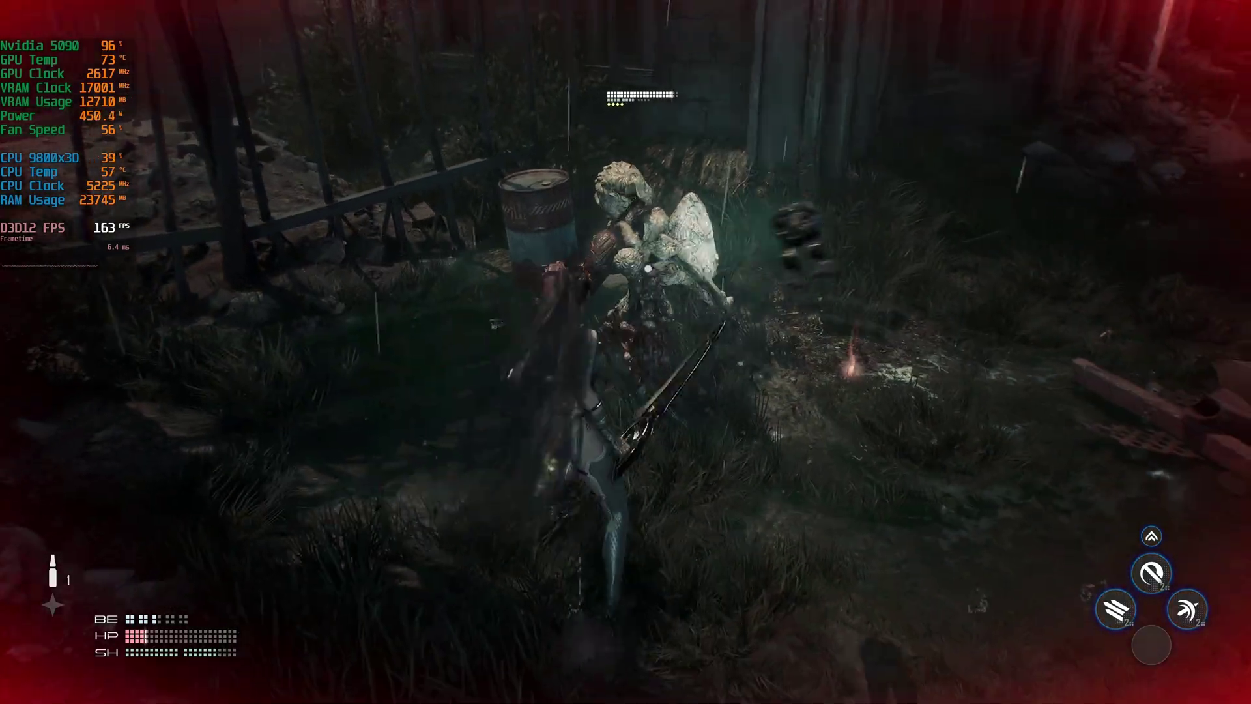
click(625, 352)
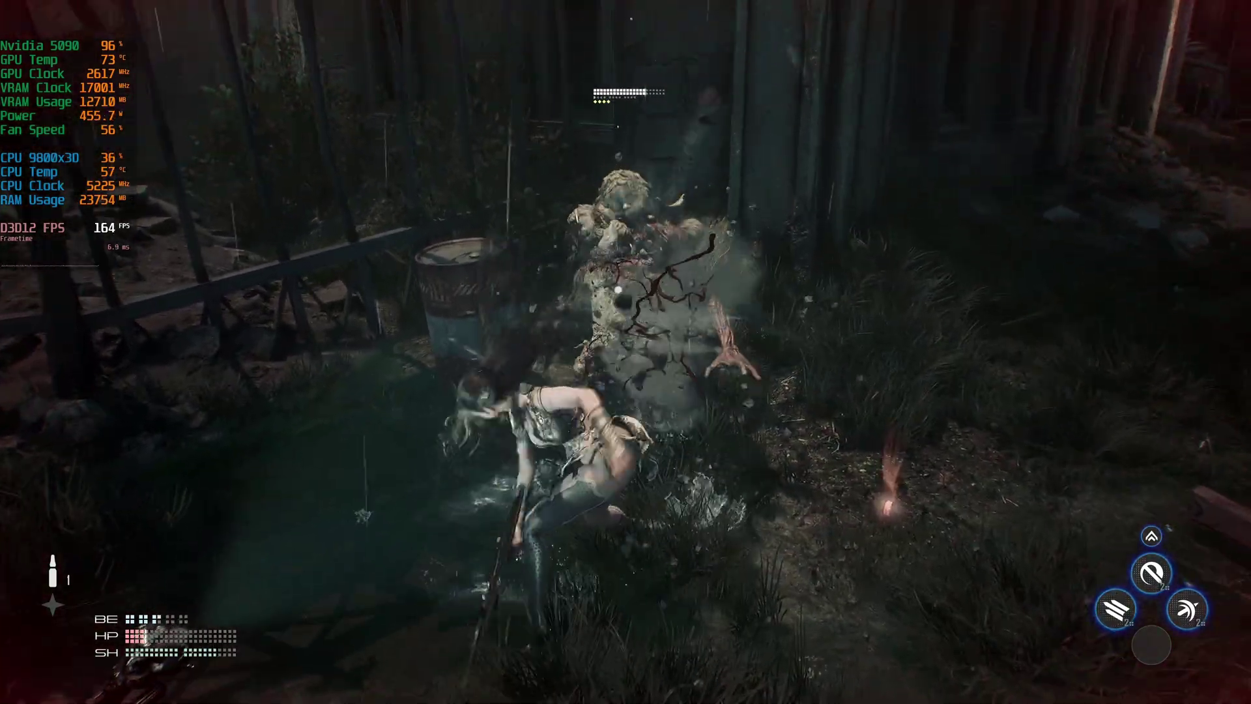
click(625, 352)
click(625, 352)
key(shift)
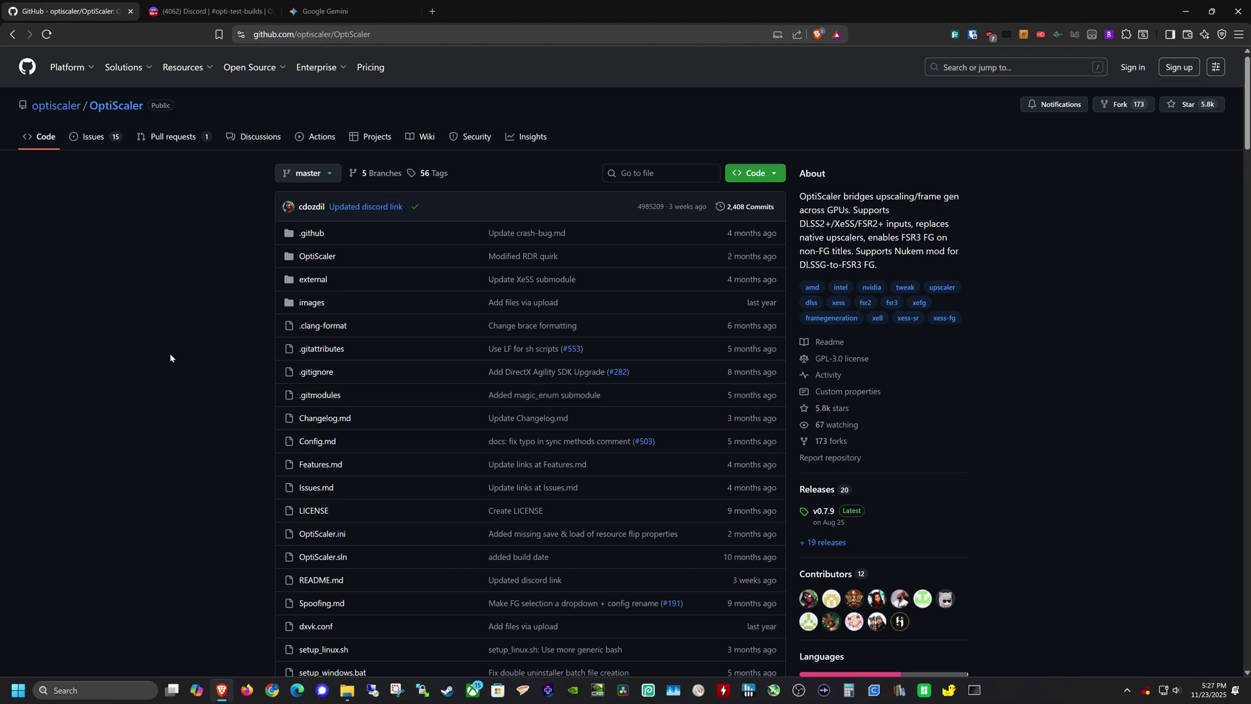
scroll(170, 357, down, 8)
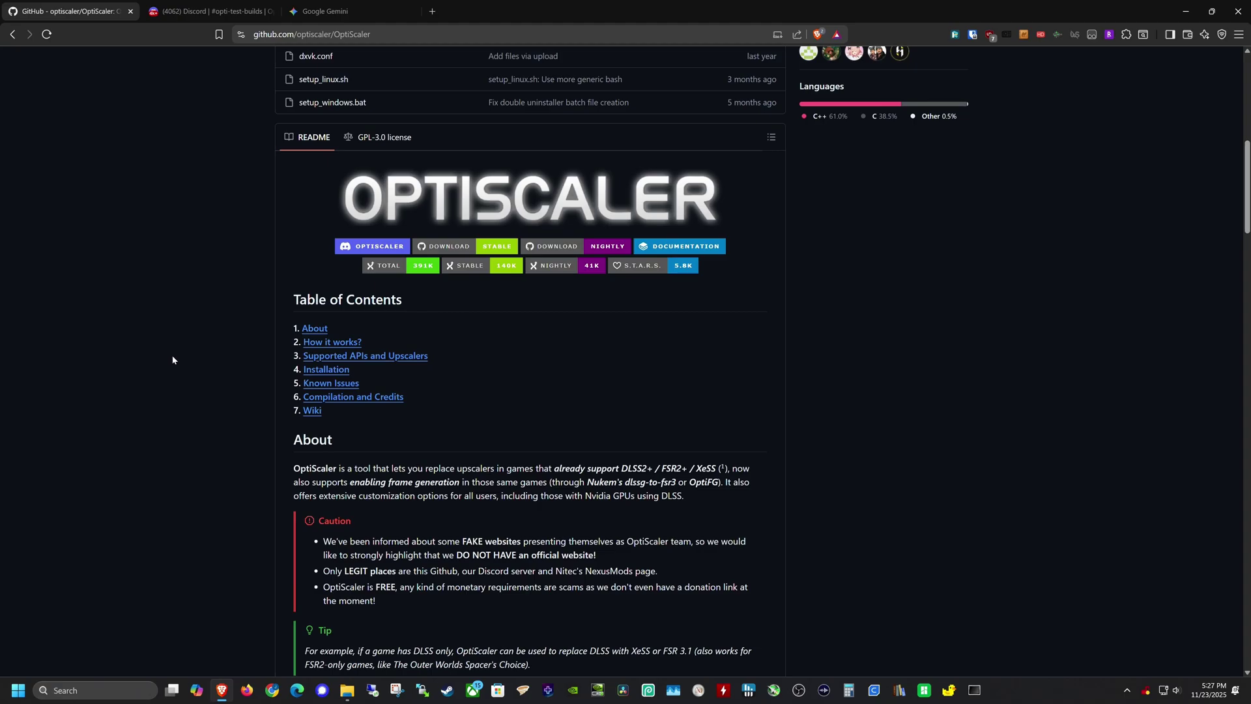
scroll(173, 360, down, 7)
scroll(180, 370, down, 12)
scroll(181, 360, up, 6)
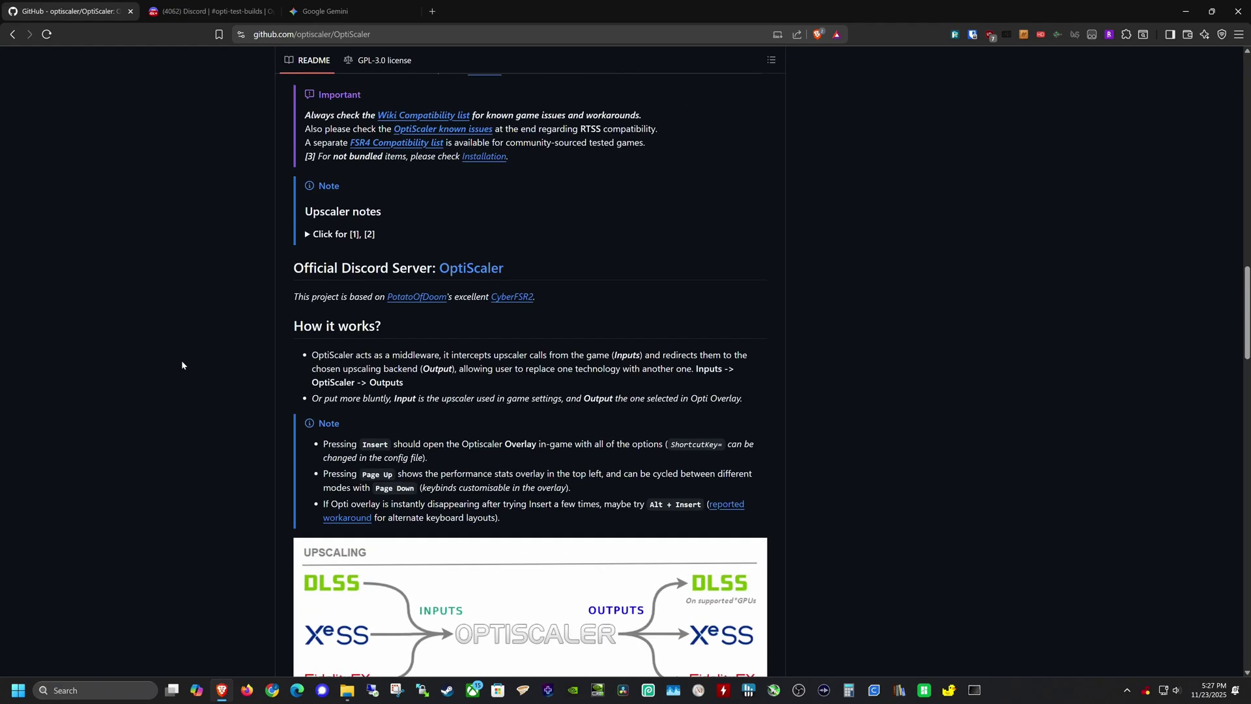
scroll(181, 363, up, 16)
scroll(181, 363, down, 4)
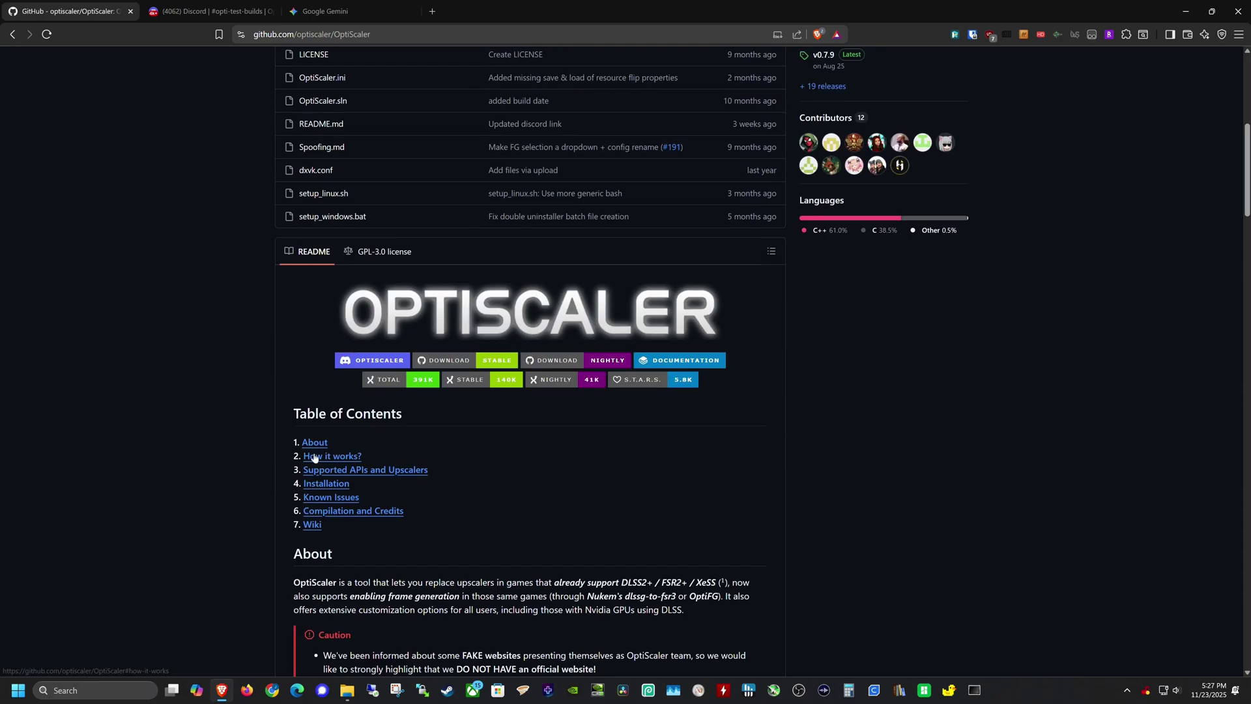
scroll(905, 369, up, 4)
click(828, 373)
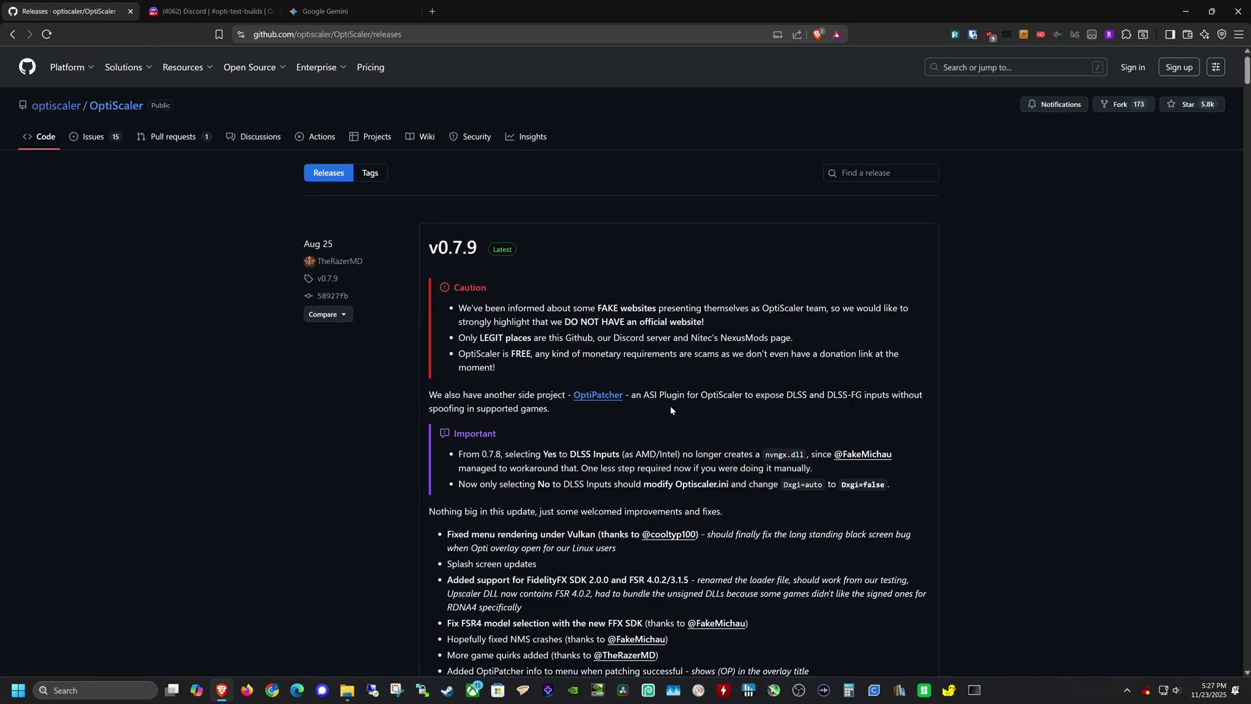
scroll(691, 413, down, 4)
scroll(697, 414, up, 2)
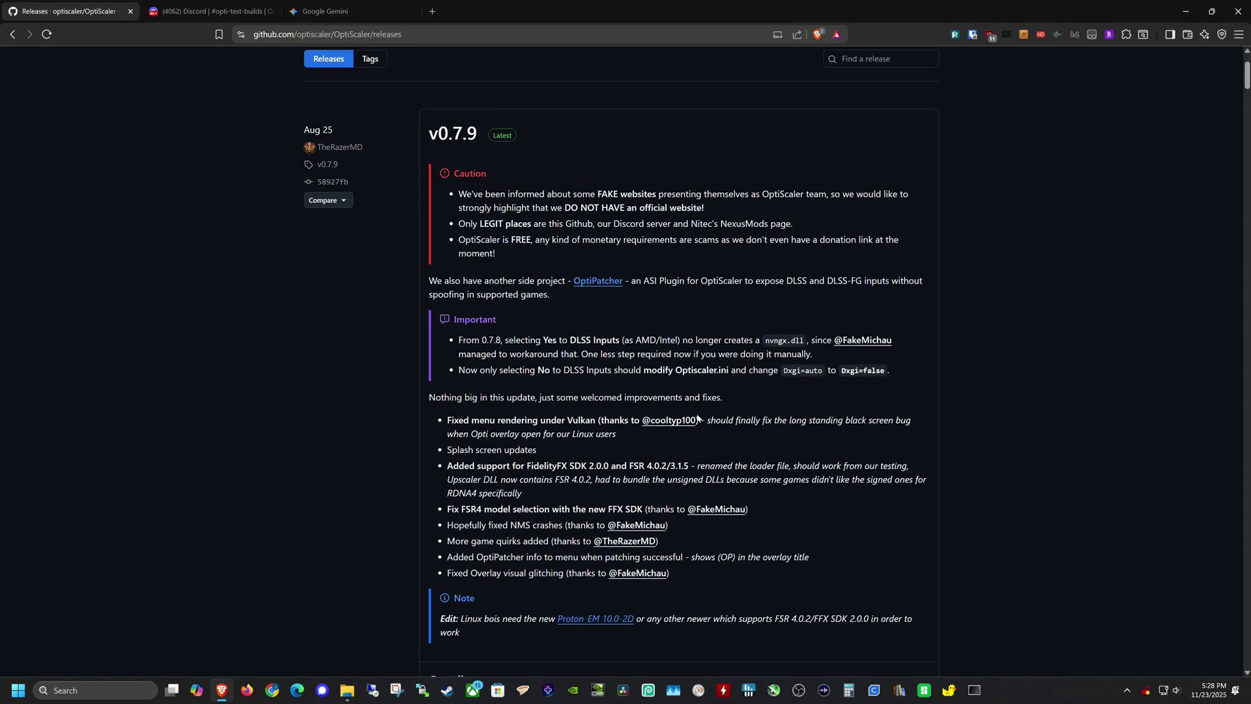
click(13, 34)
scroll(173, 241, down, 3)
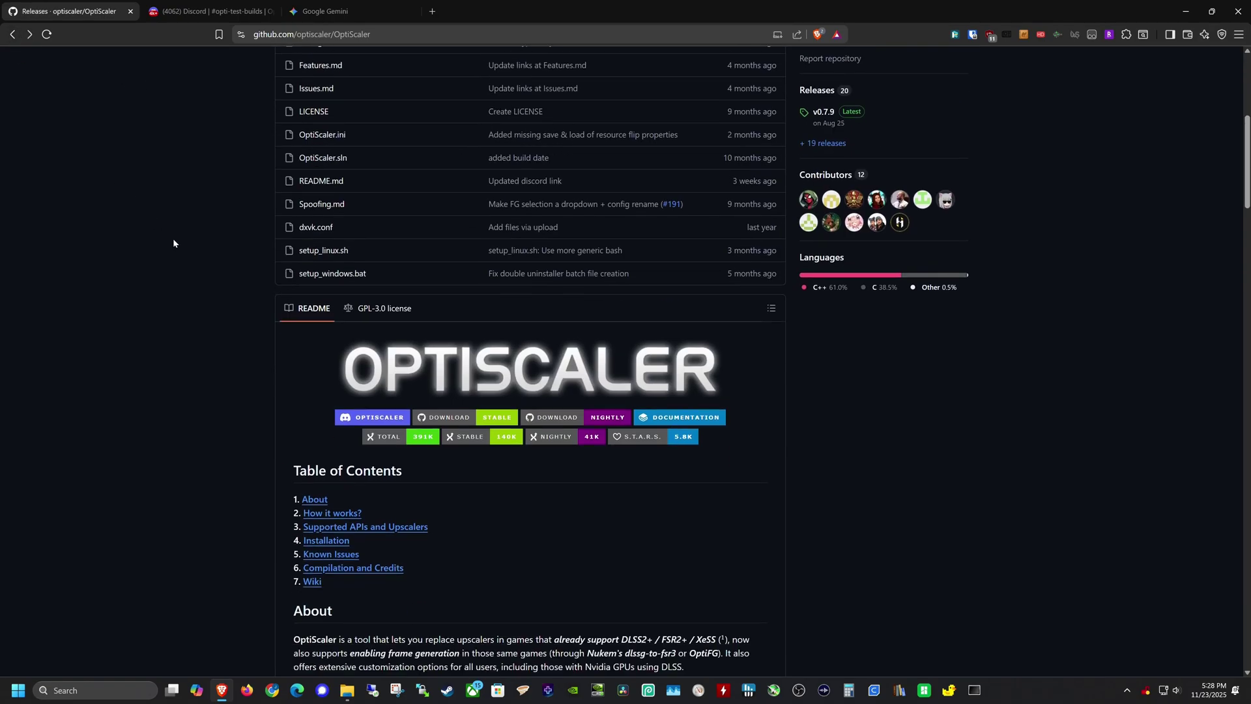
scroll(173, 243, down, 3)
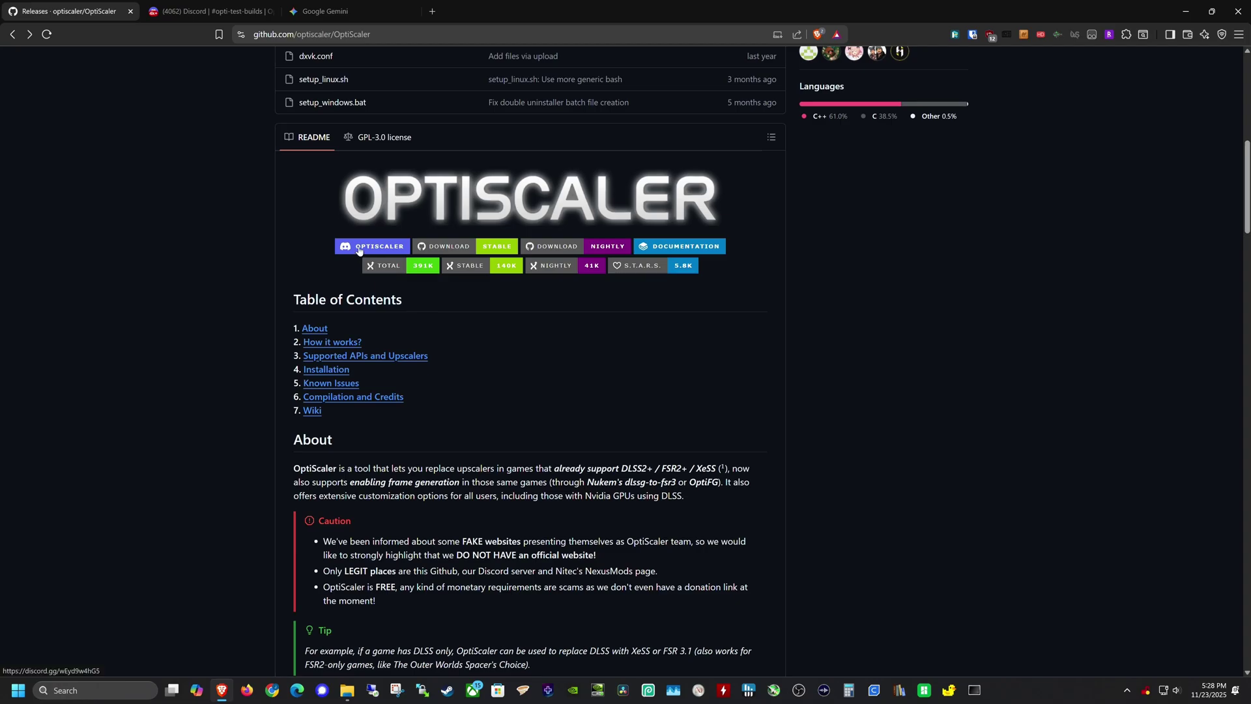
Go to the OptiScaler Discord server's opti-test-builds channel.
click(359, 250)
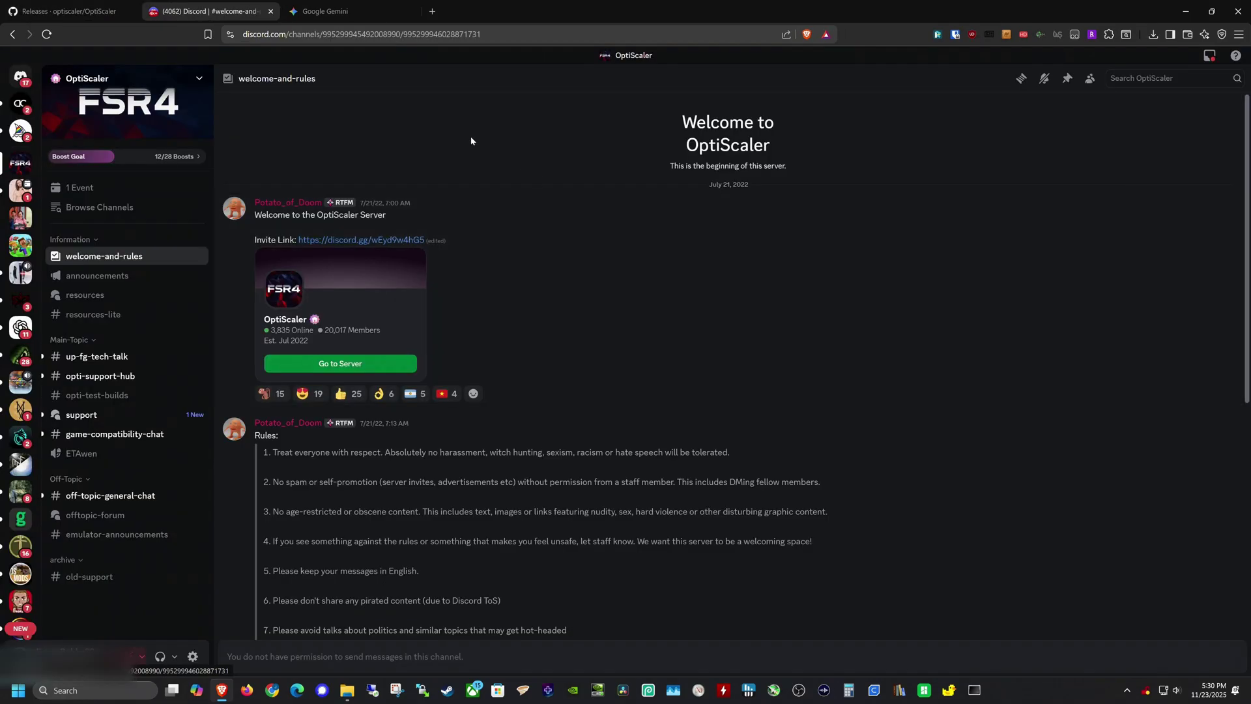
mouse_move(68, 399)
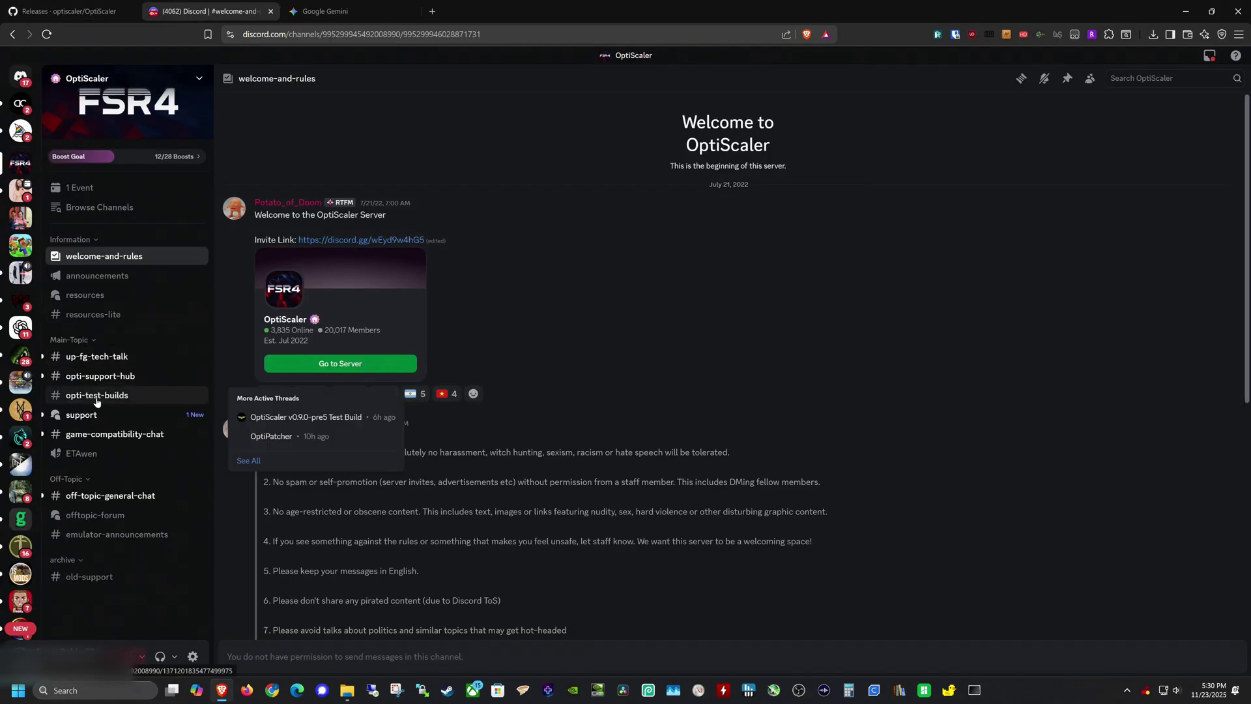
click(86, 399)
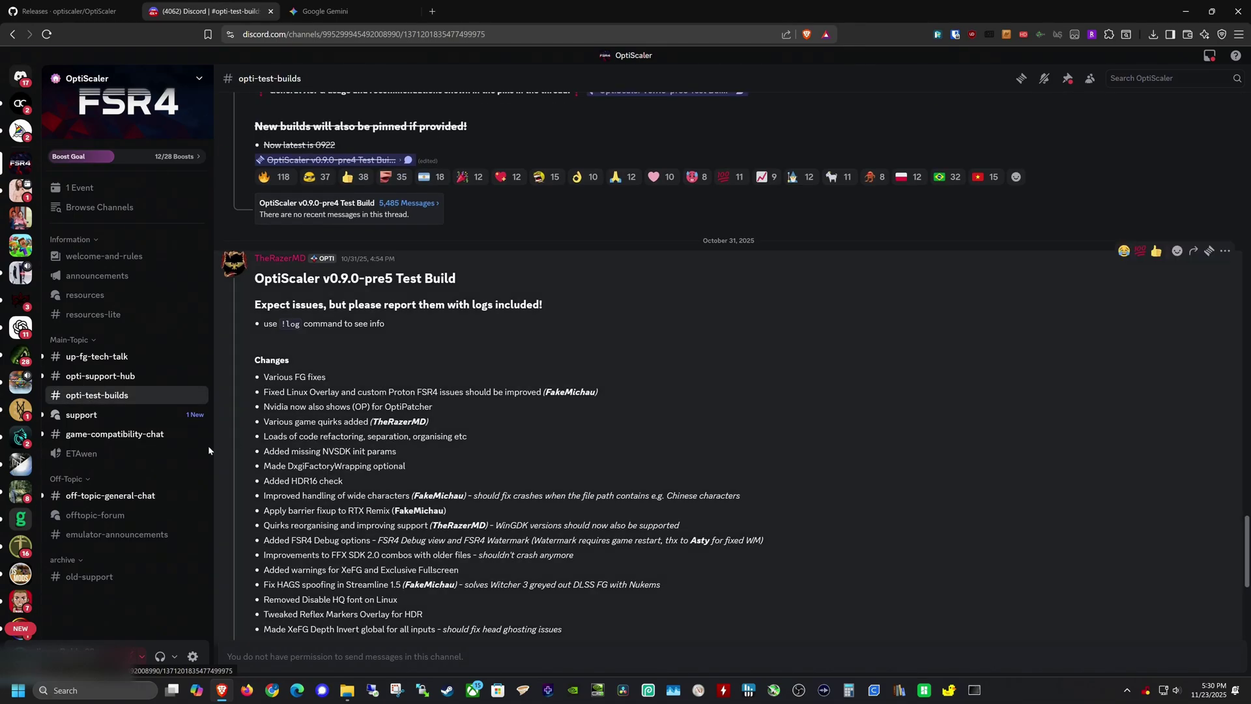
Open the OptiScaler v0.9.0-pre5 Test Build thread and download its Optiscaler_0.9.0-pre5 (20251106).7z attachment.
mouse_move(99, 404)
scroll(464, 404, down, 4)
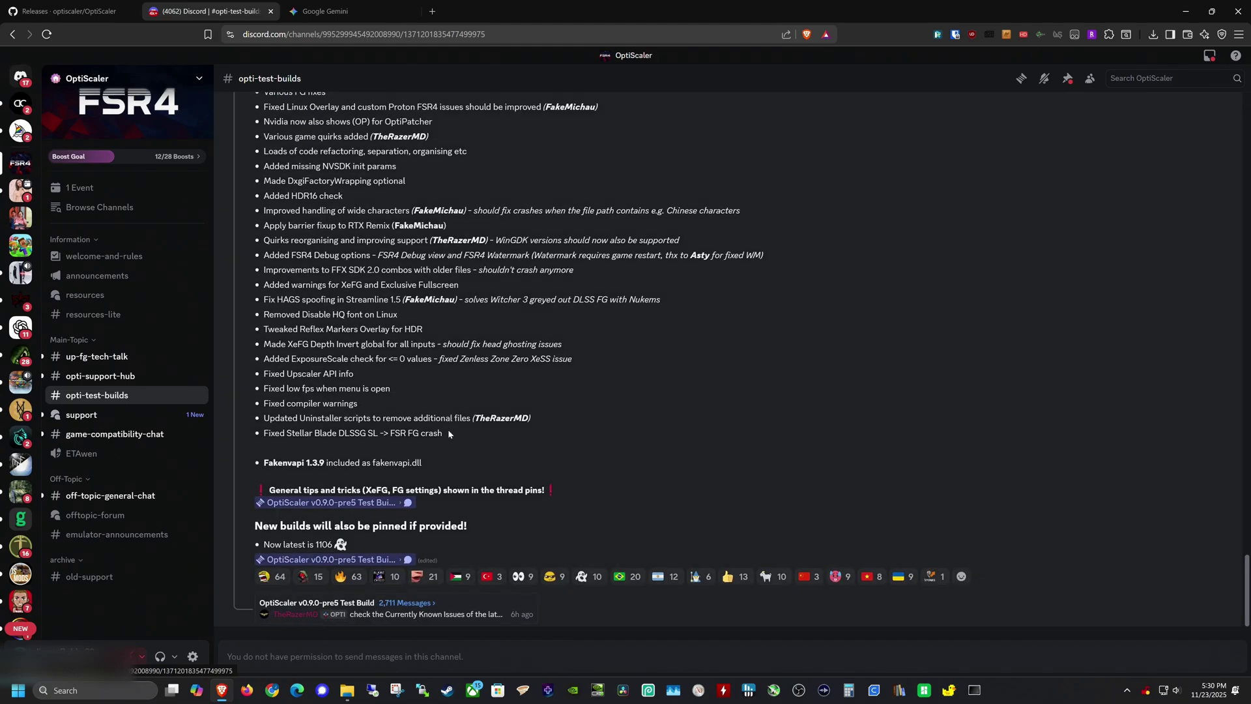
click(358, 562)
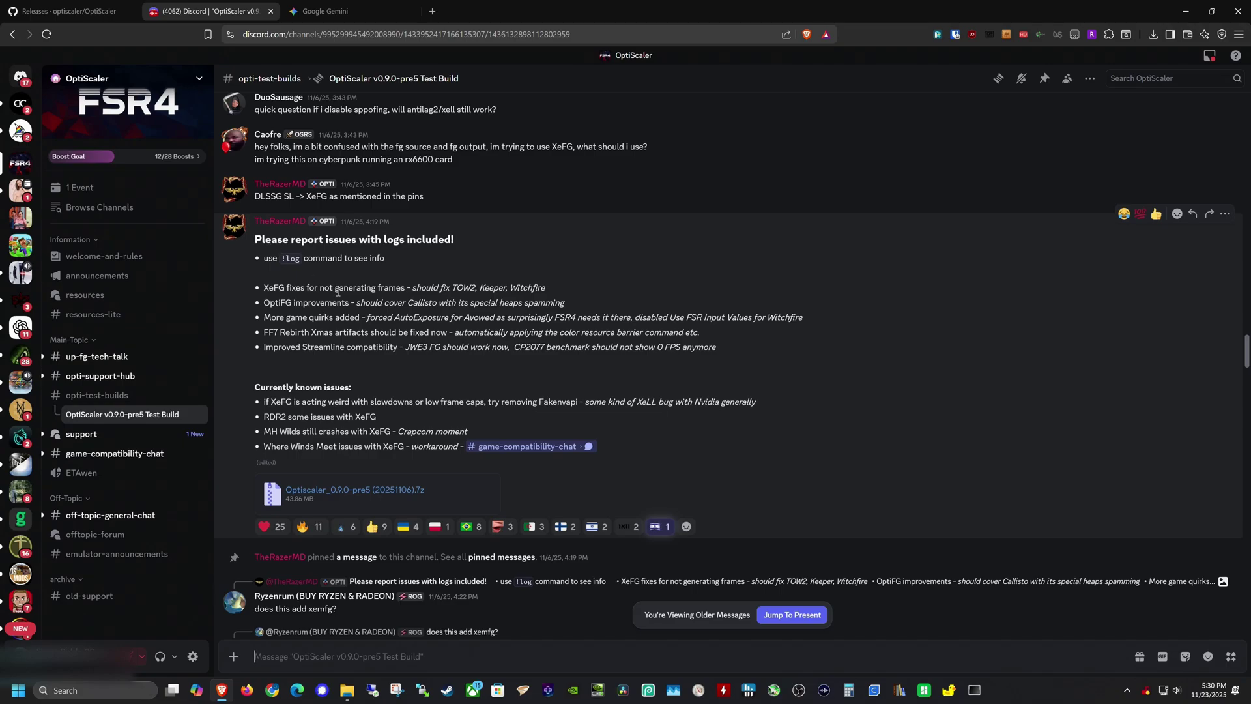
click(356, 492)
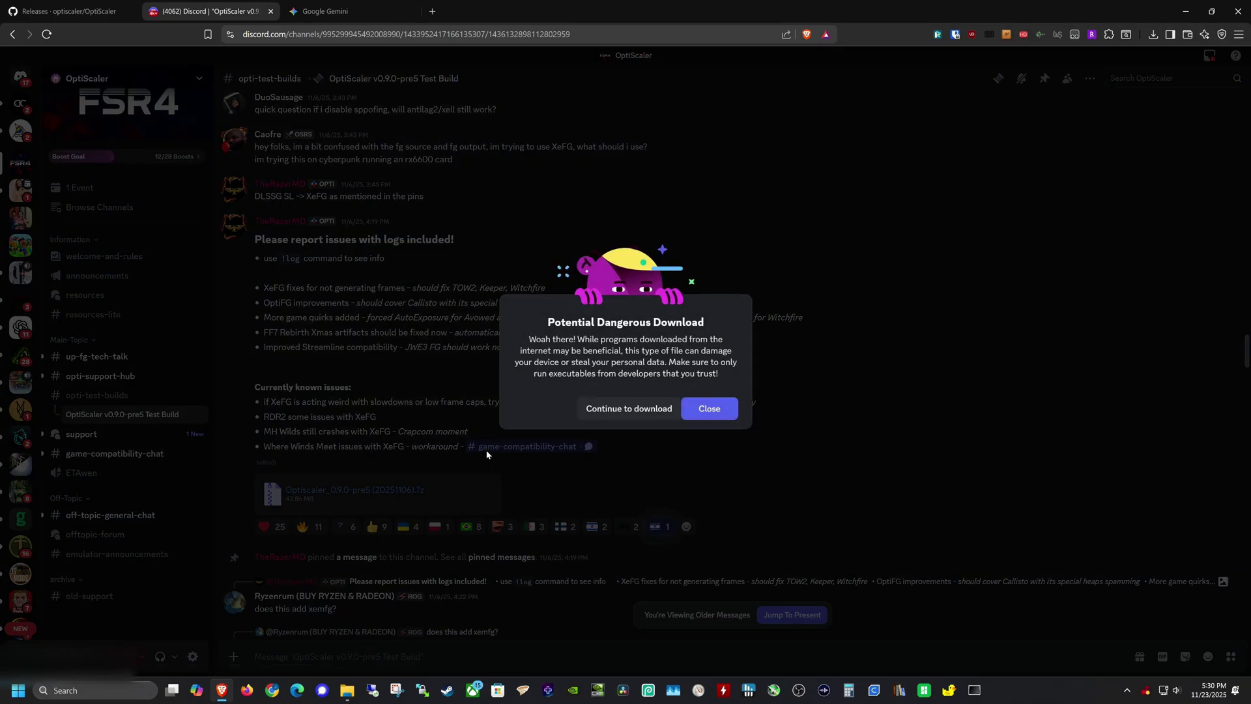
Accept the dangerous download warning and save the .7z archive into C:\Utilities.
click(629, 411)
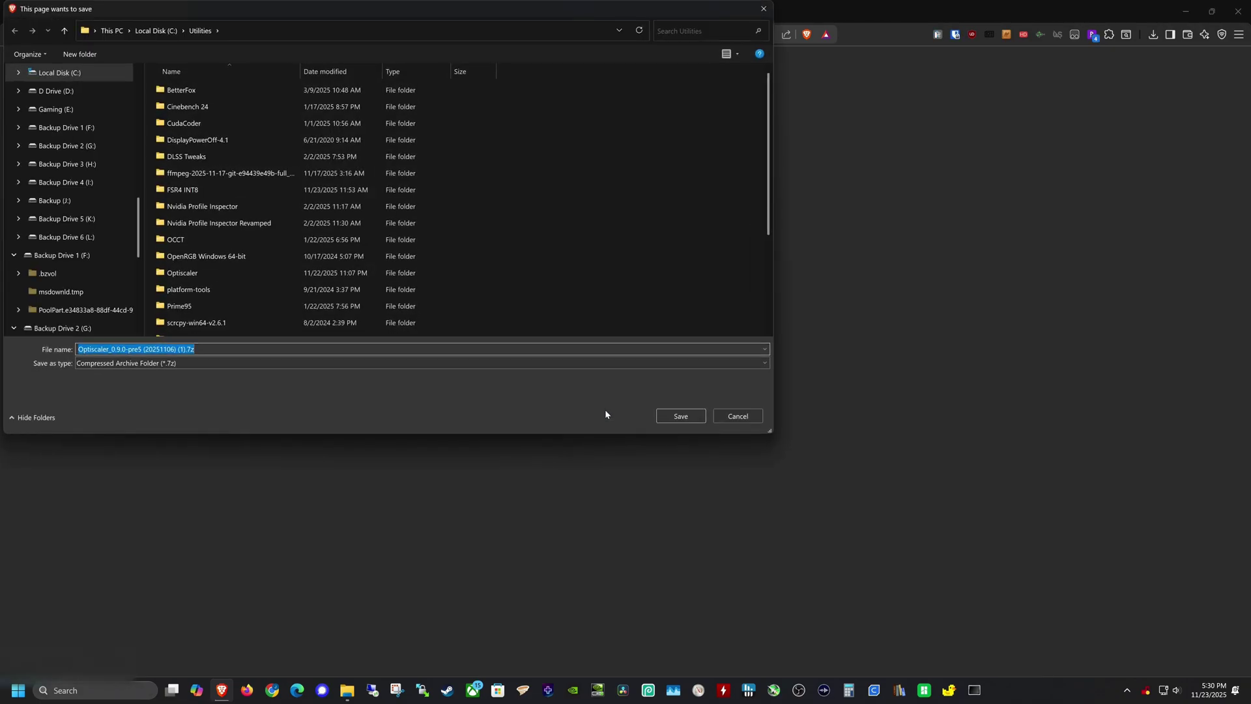
scroll(253, 251, down, 3)
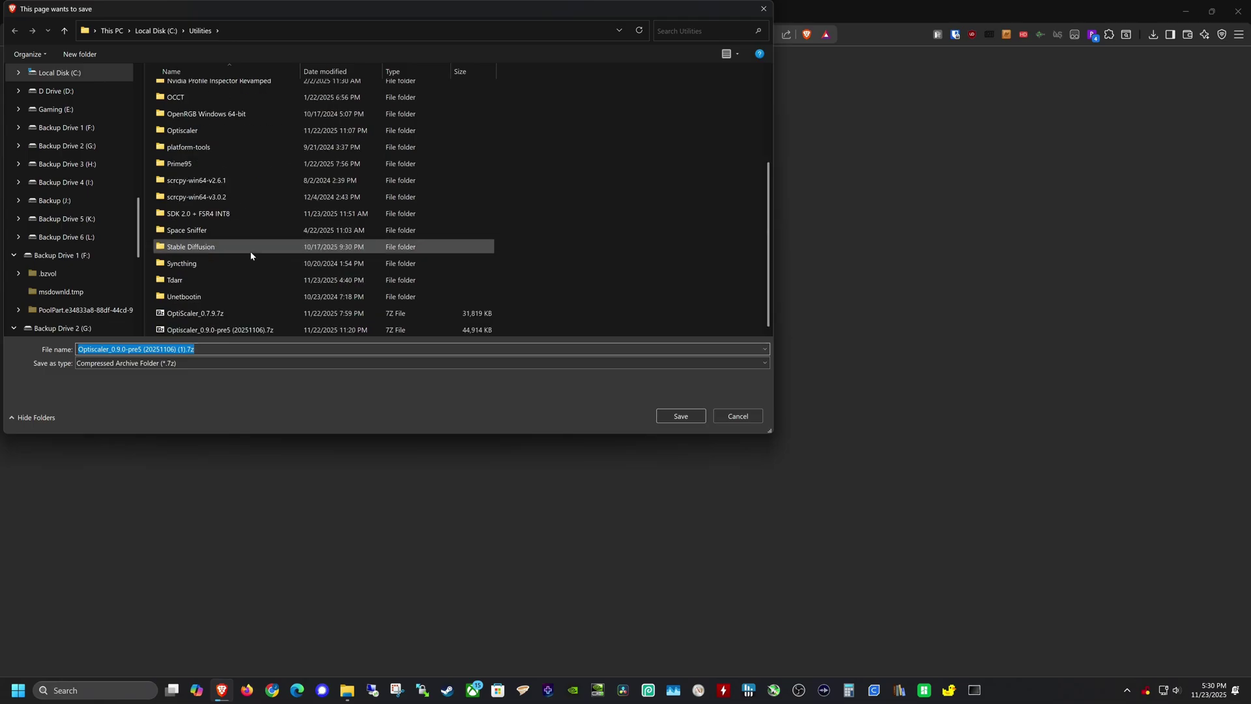
click(682, 418)
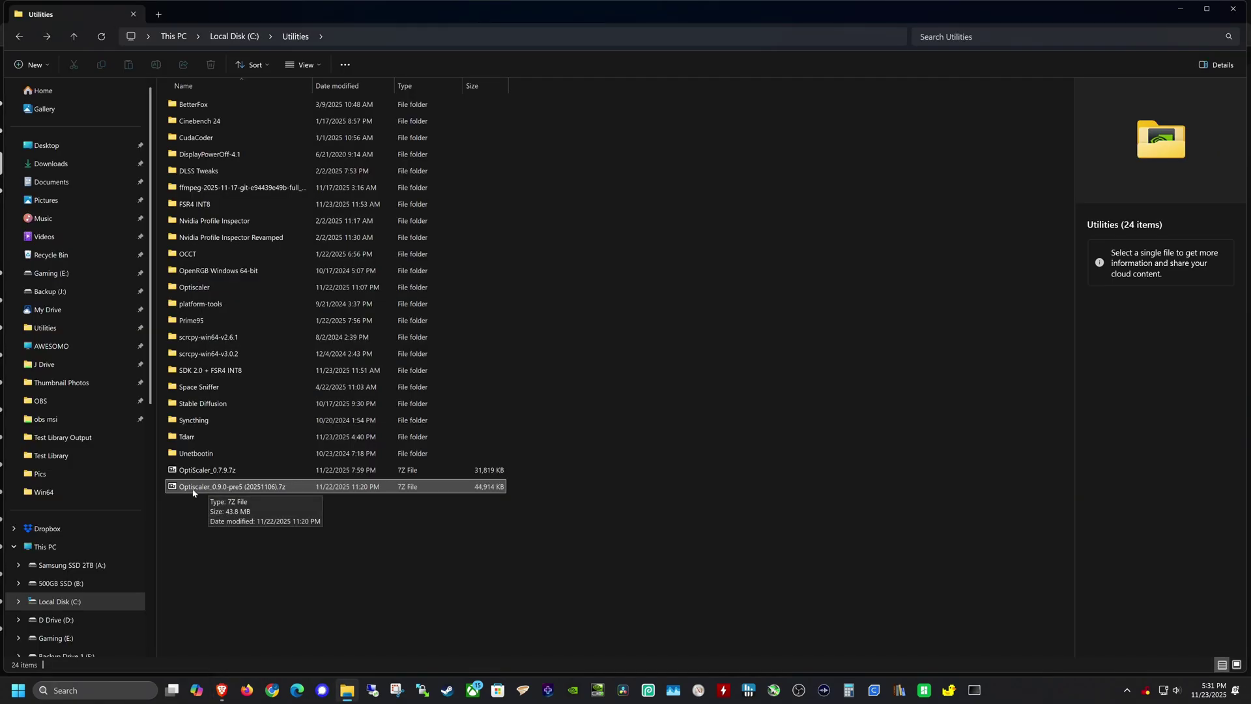
Open the 0.9.0-pre5 .7z in 7-Zip, selecting D3D12_Optiscaler and then all 19 items.
double_click(245, 487)
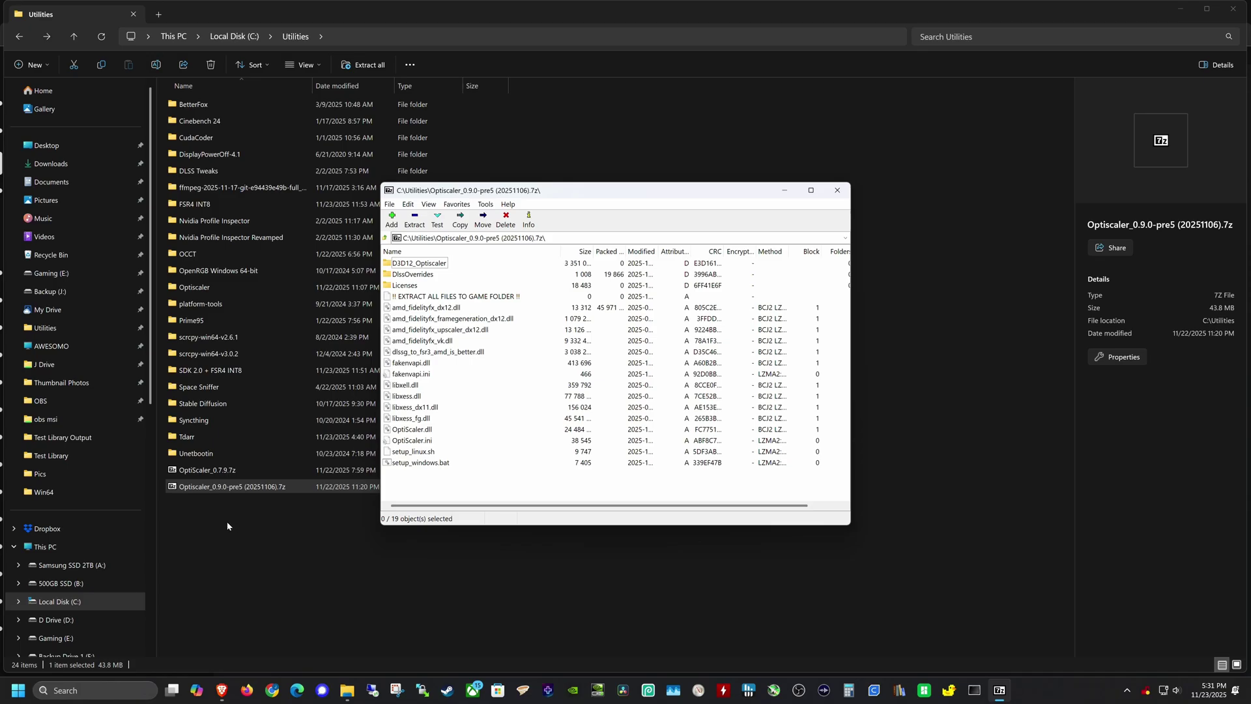
click(417, 266)
shift+click(416, 463)
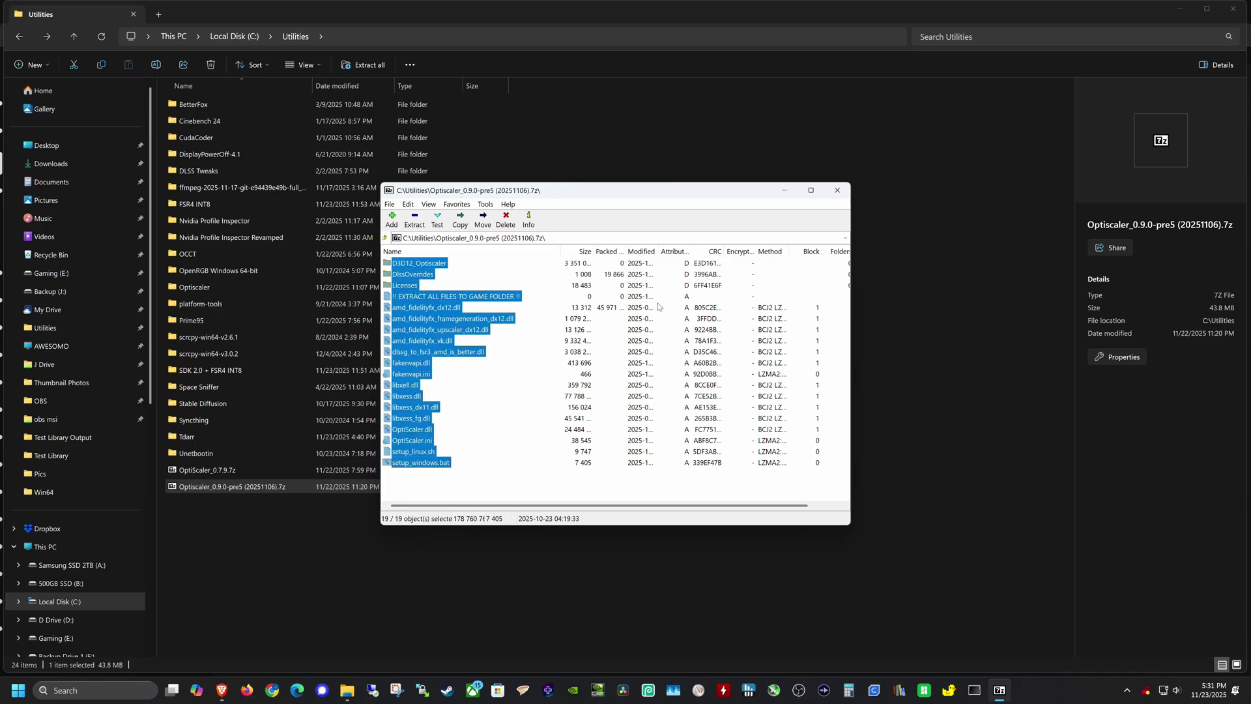
Clear the selection, reselect the D3D12_Optiscaler folder, and minimize 7-Zip.
click(447, 298)
click(442, 286)
click(416, 287)
click(417, 265)
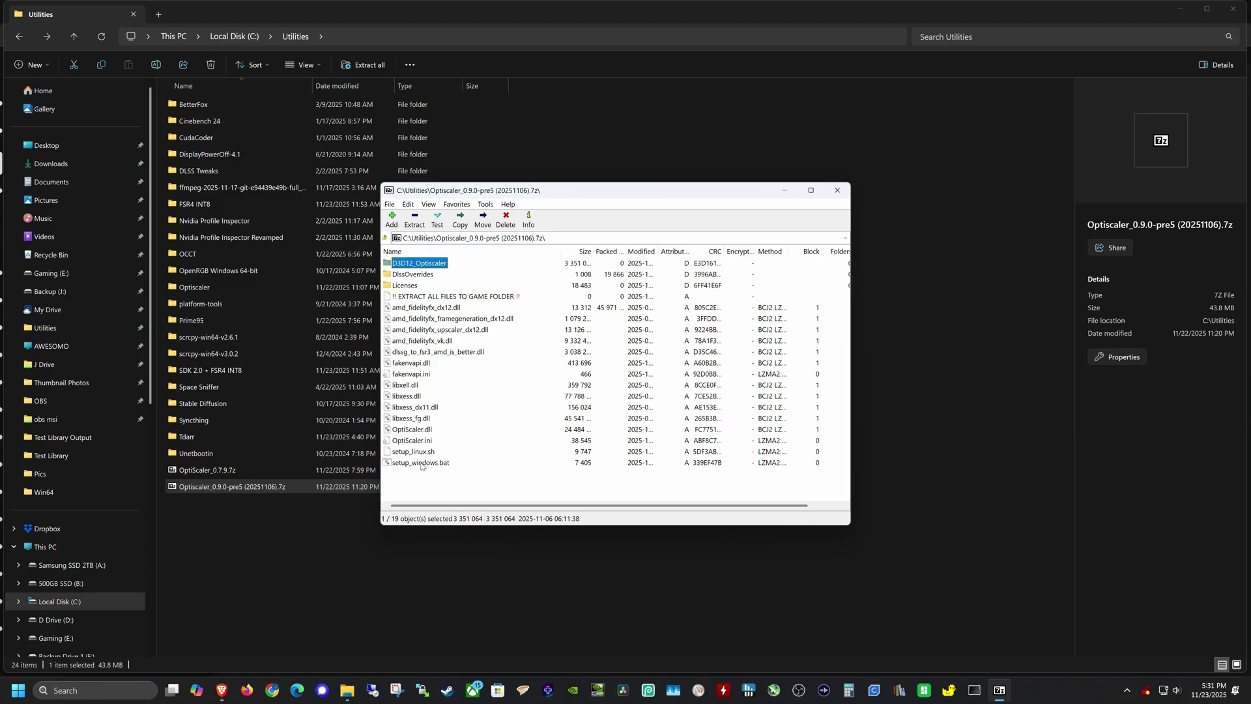
click(781, 190)
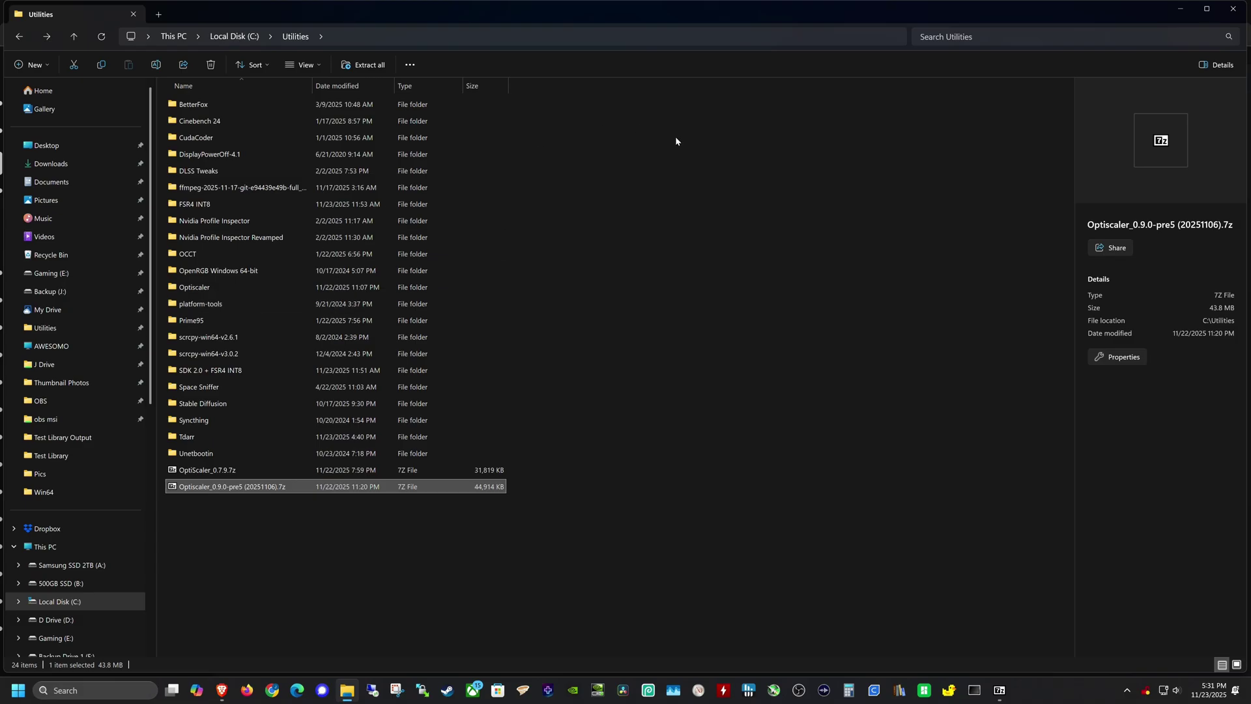
Maximize Explorer and browse to C:\Program Files (x86)\Steam\steamapps\common.
click(1207, 8)
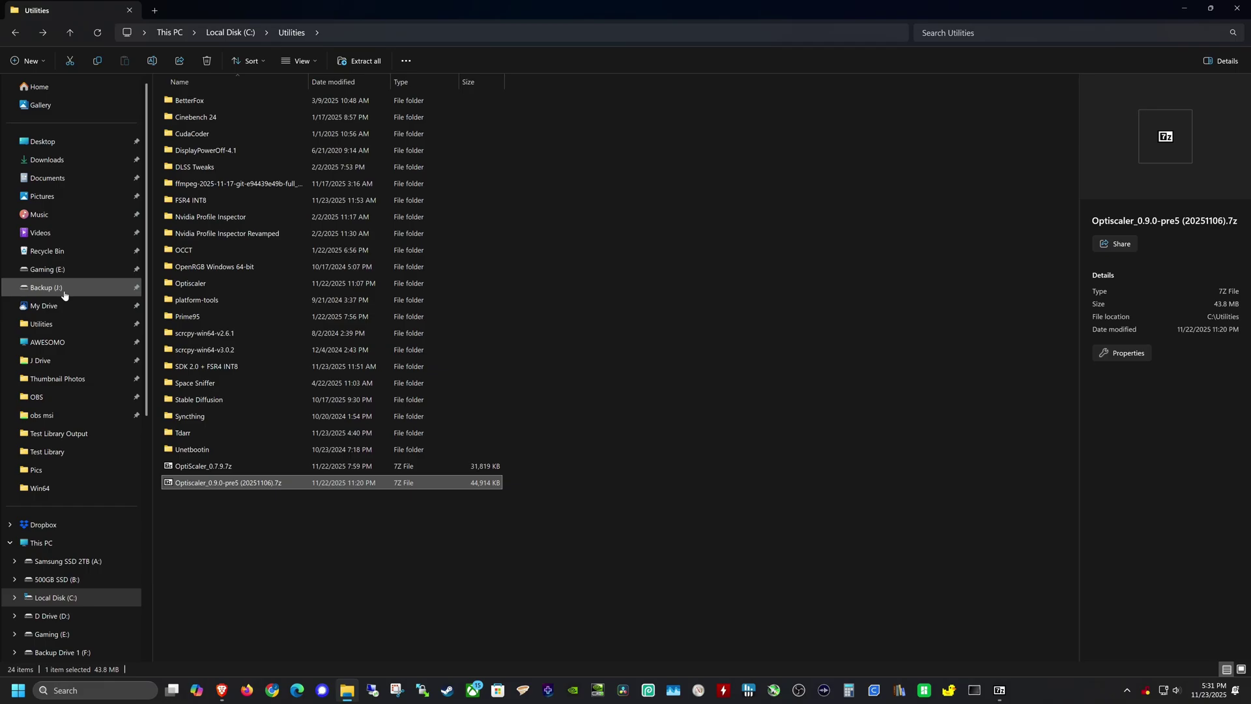
click(56, 598)
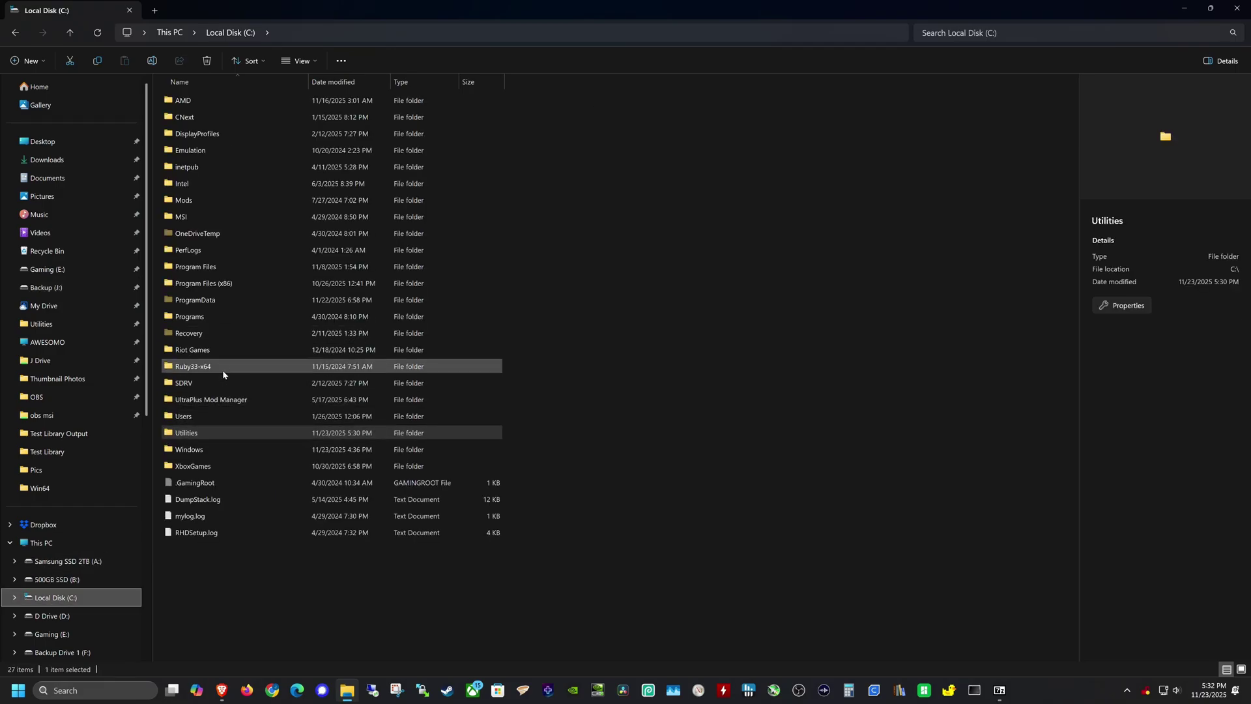
double_click(213, 283)
scroll(215, 326, down, 6)
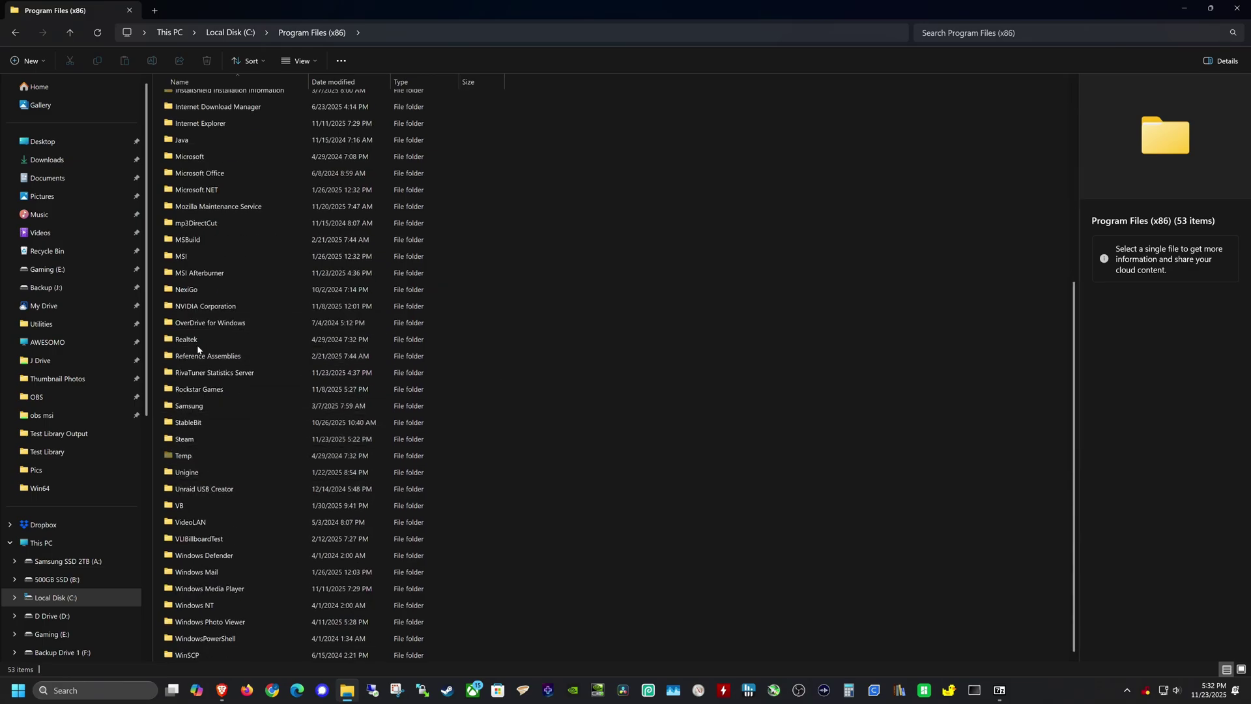
double_click(215, 439)
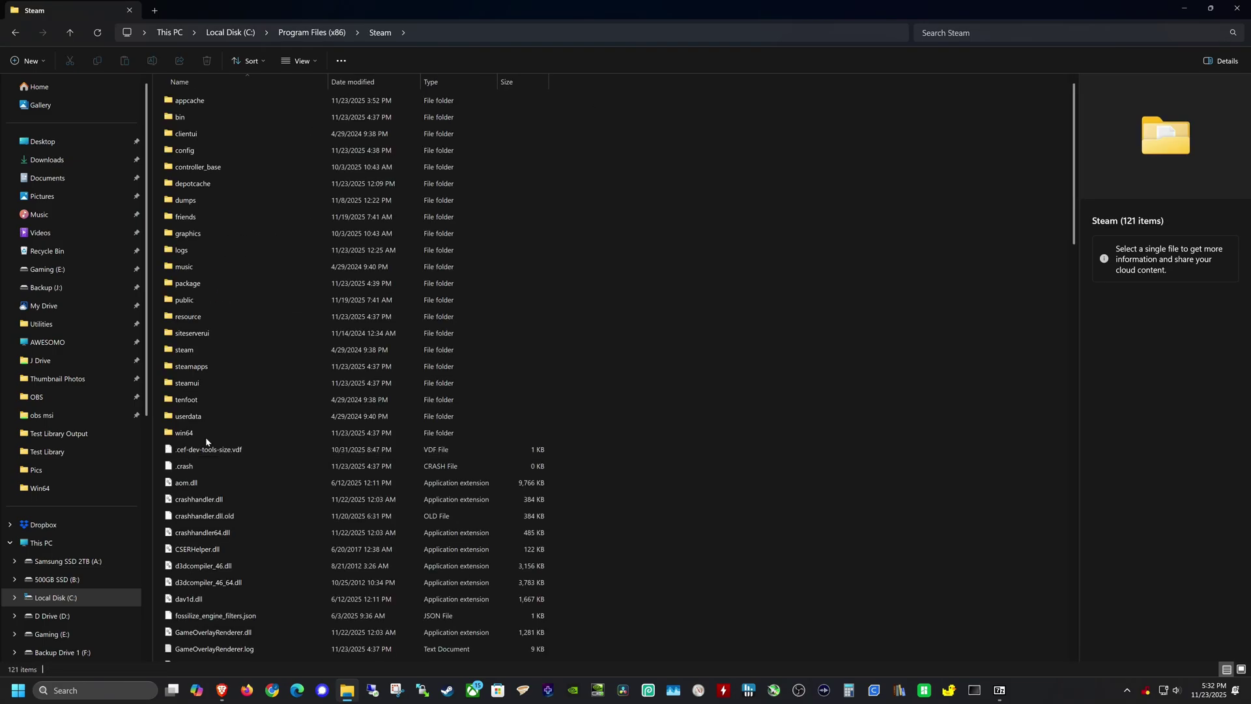
double_click(206, 367)
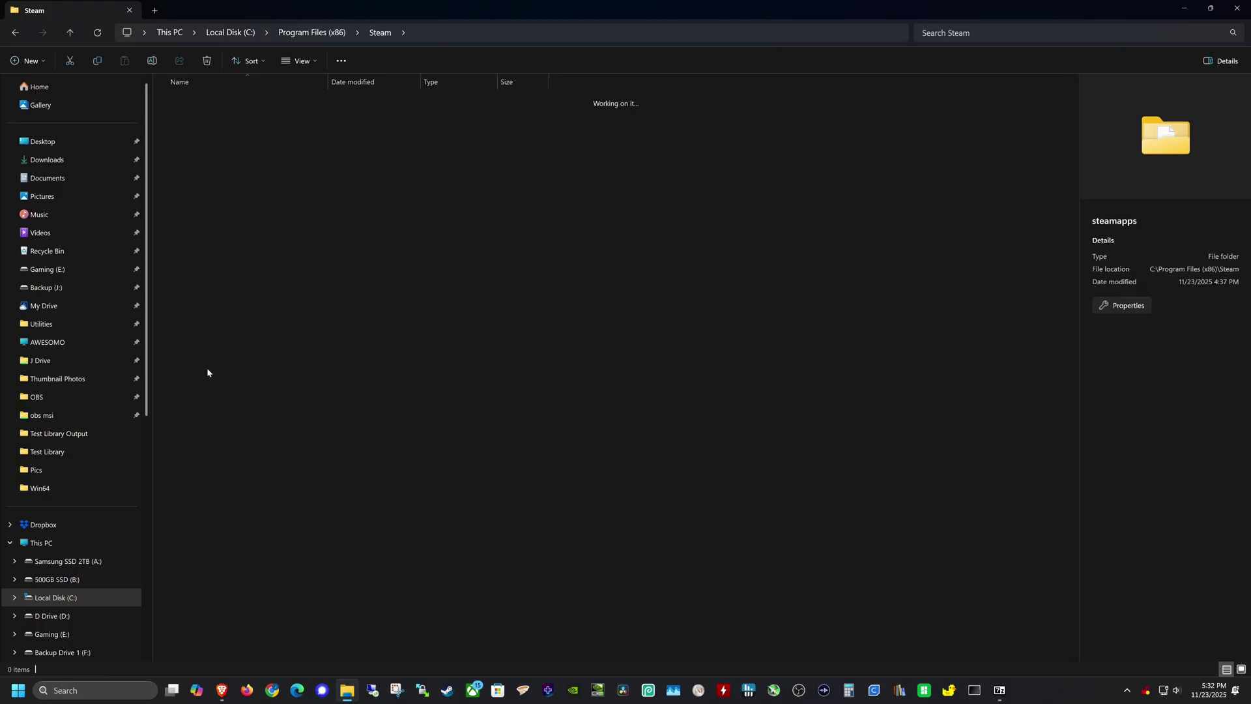
double_click(196, 101)
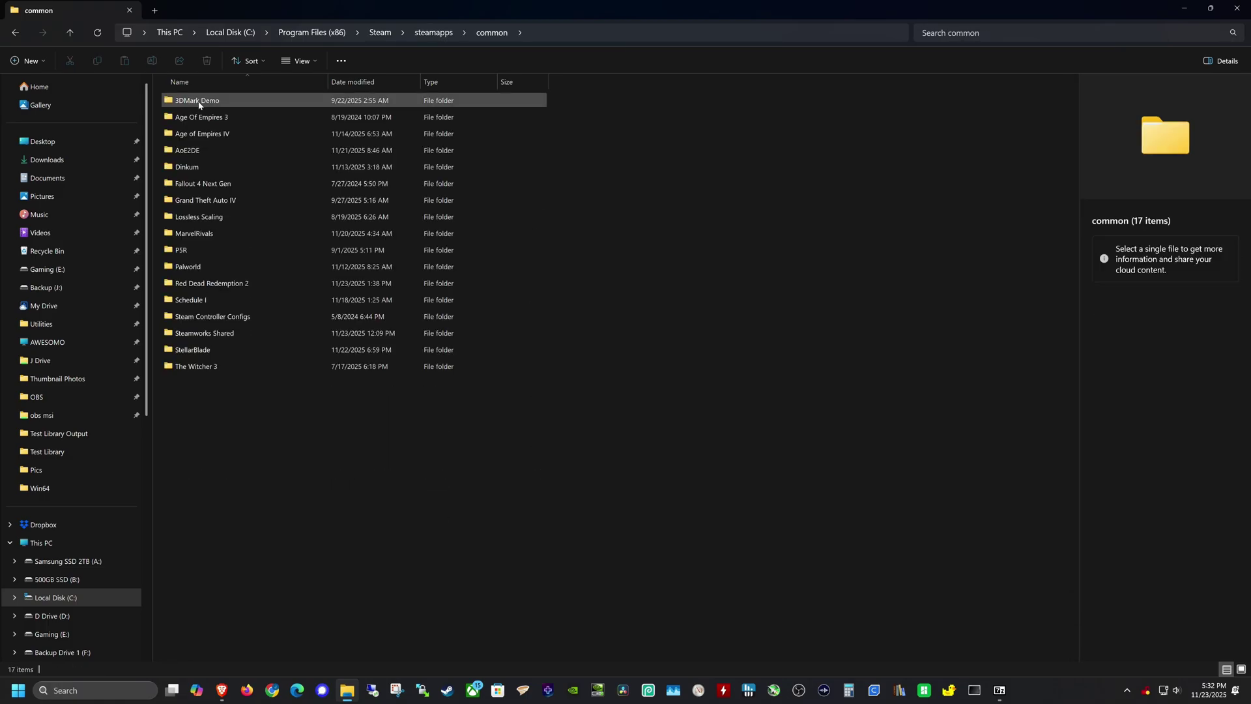